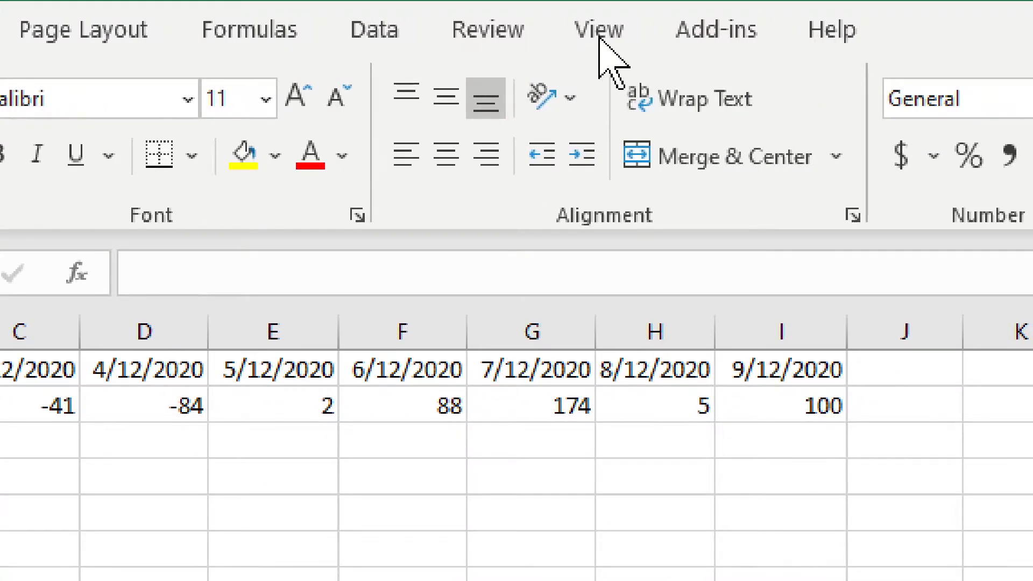
Search the available commands for "mac" and clear the search.
click(599, 37)
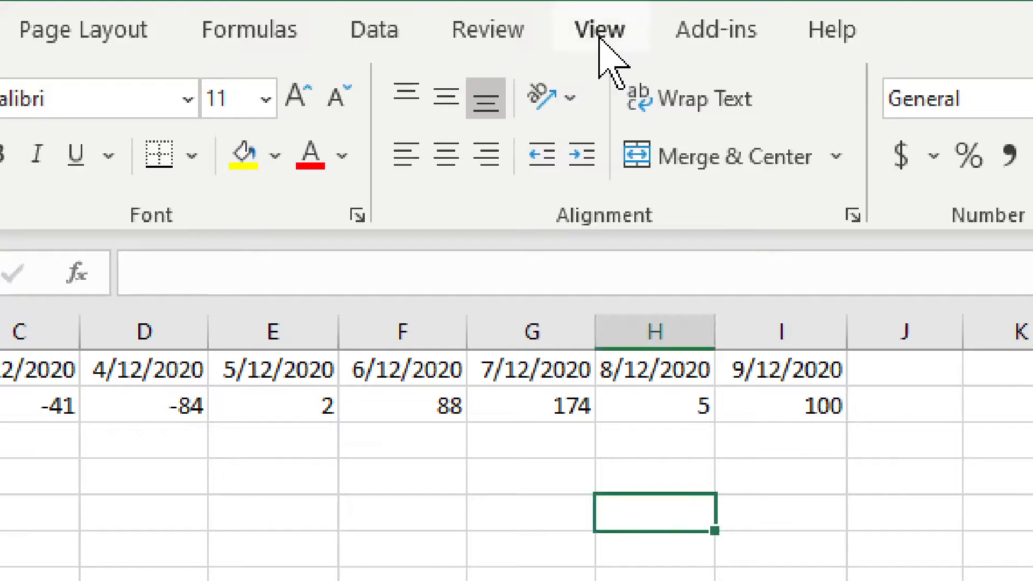
click(599, 37)
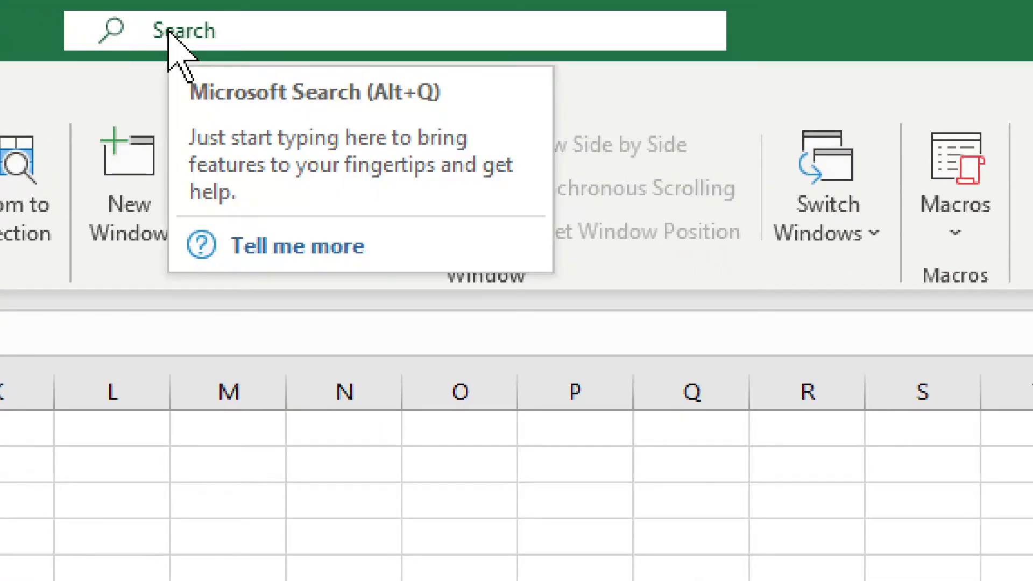
click(192, 30)
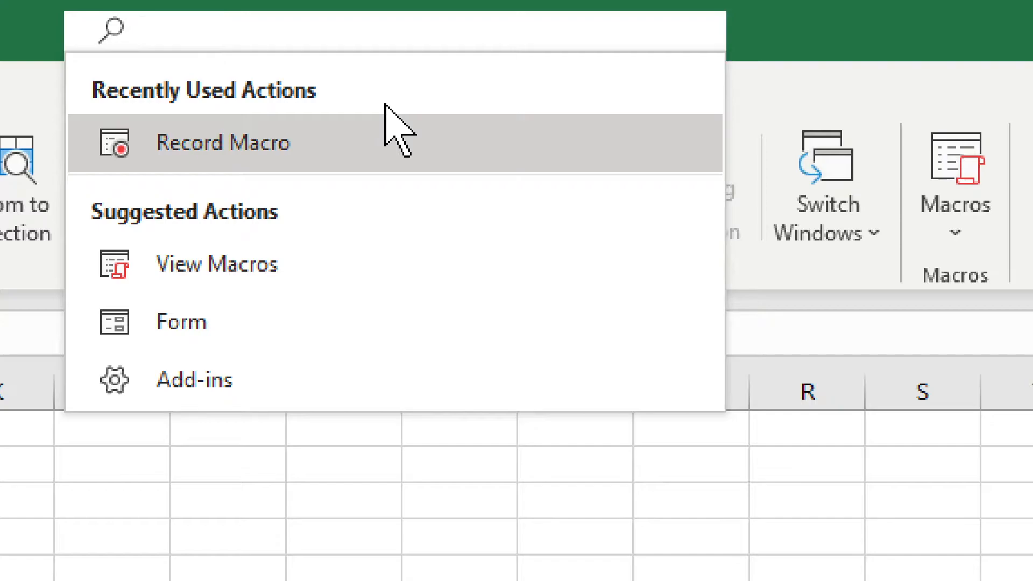
text(mac)
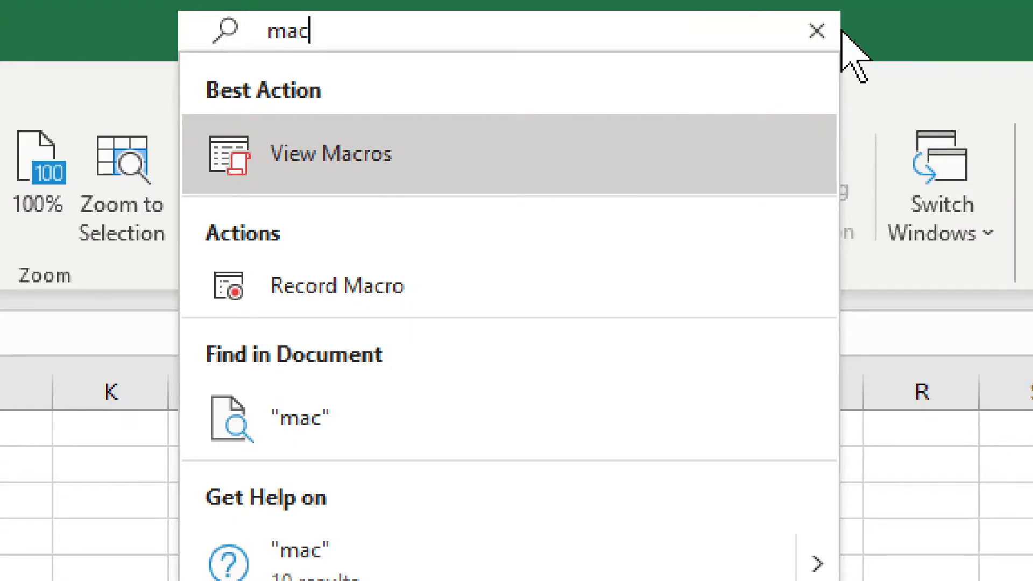
click(816, 30)
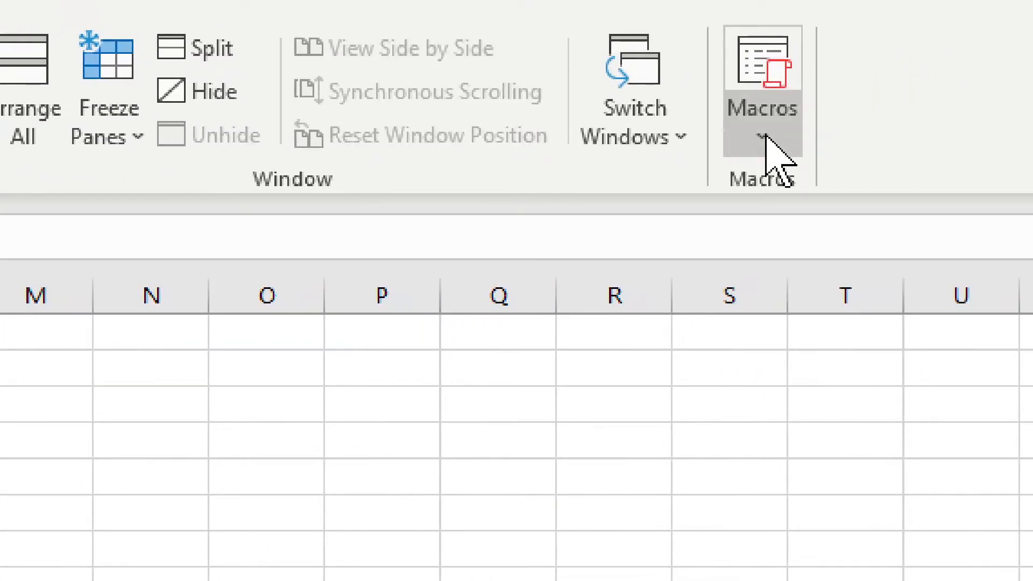
Start recording a macro with the default name Macro5, stored in This Workbook.
click(765, 137)
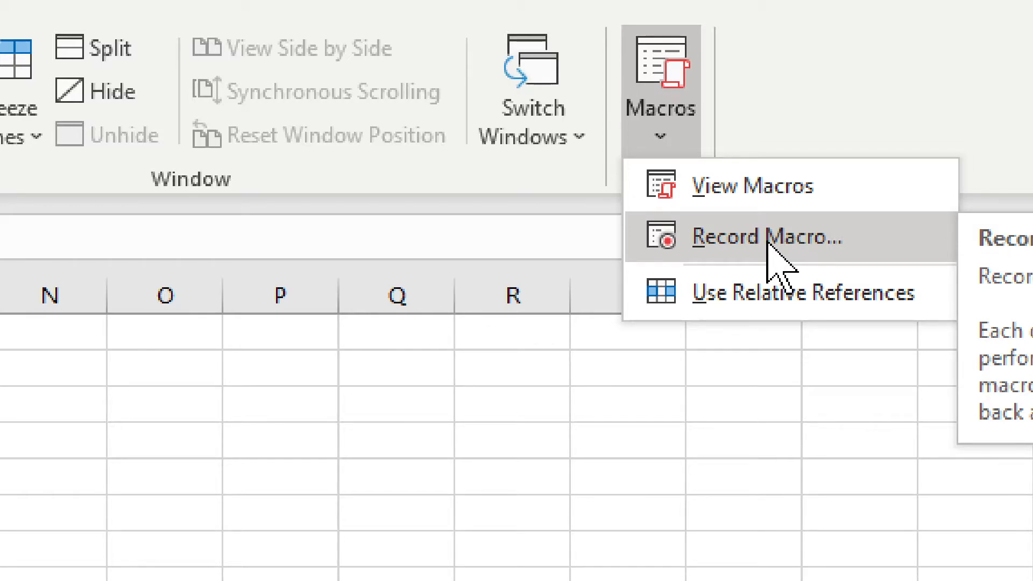
click(782, 240)
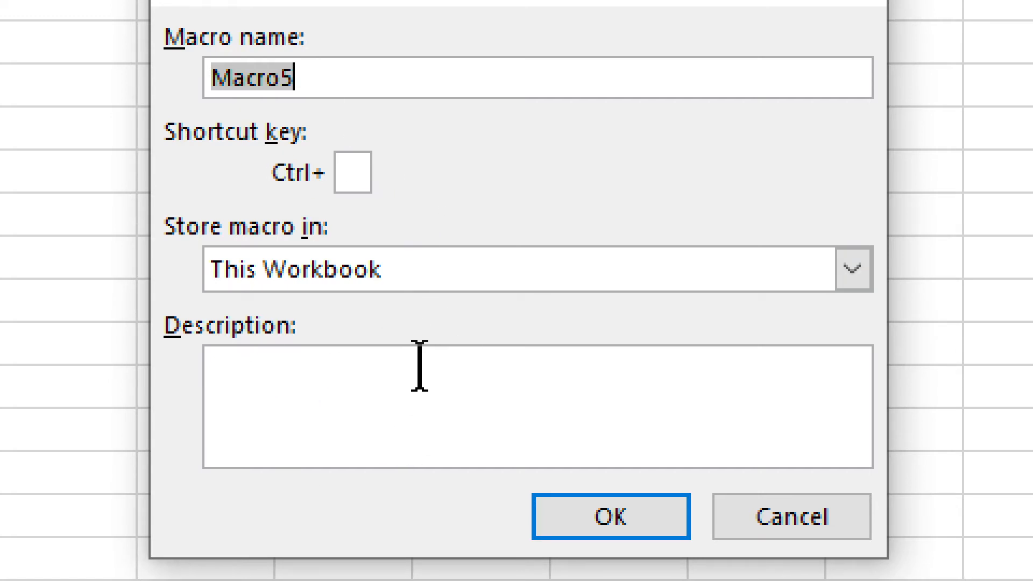
click(592, 517)
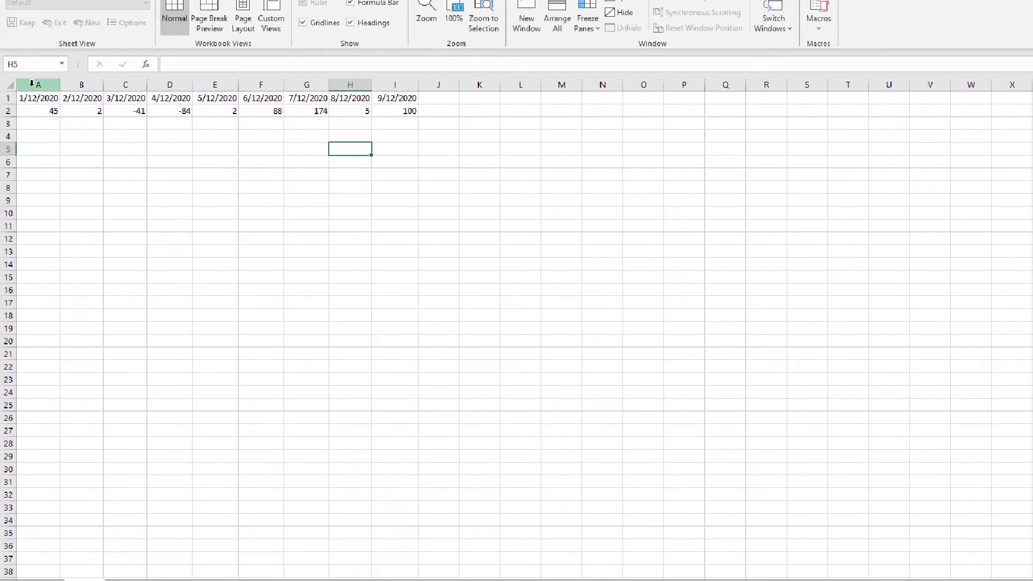
Insert a 2-D clustered column chart from the dates and values in A1:I2.
drag(34, 97, 418, 113)
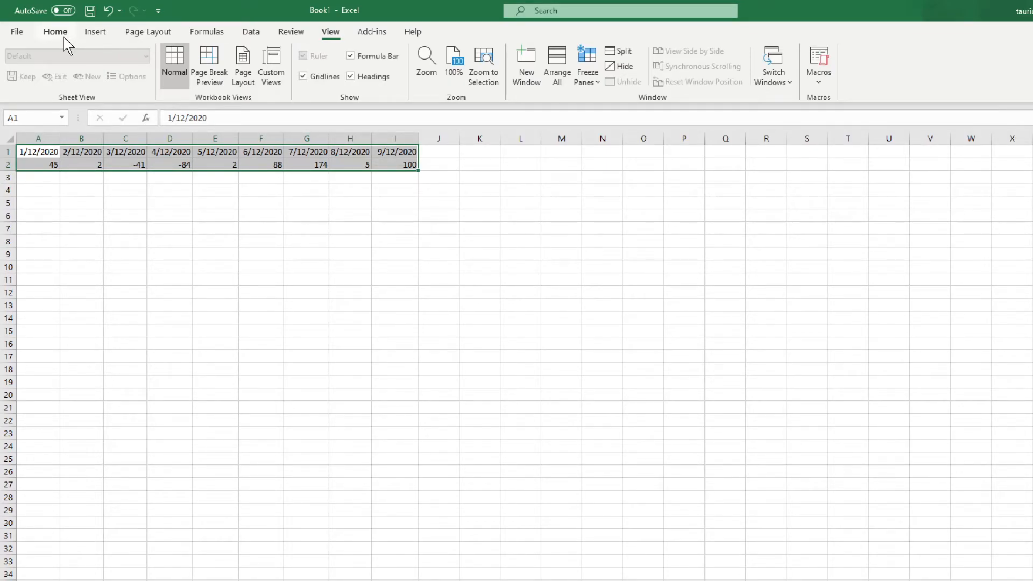
click(91, 32)
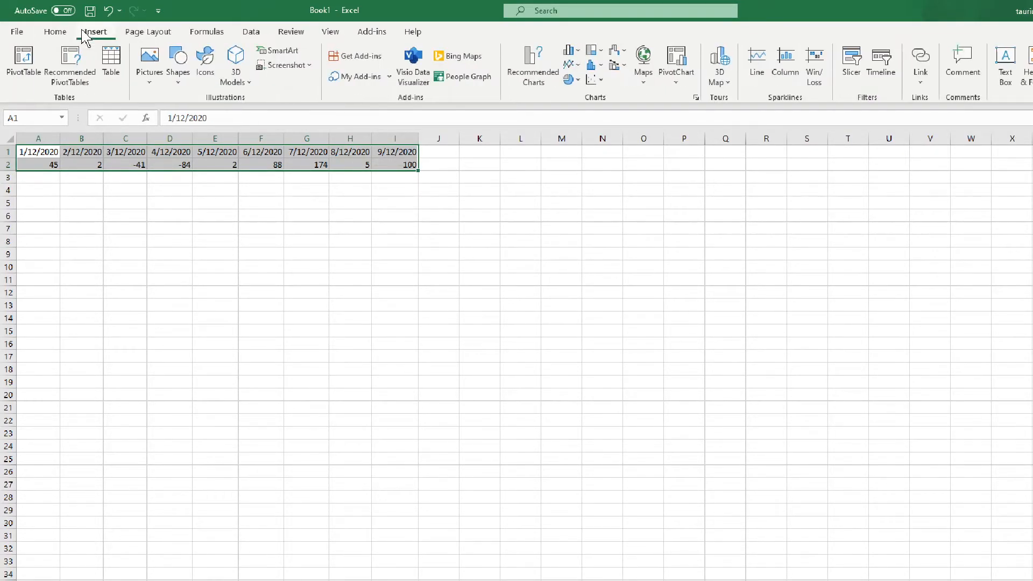
click(574, 51)
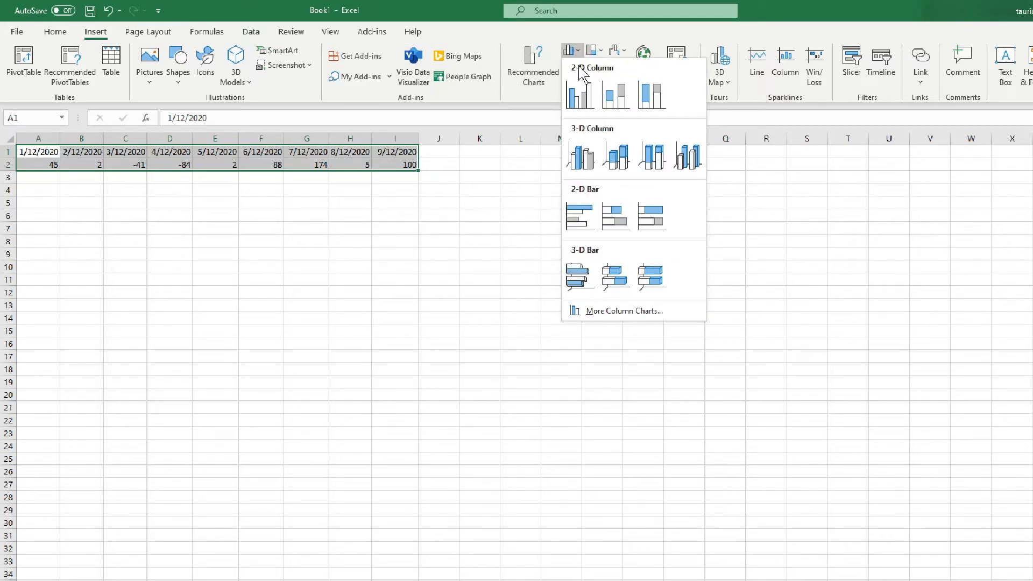
click(580, 98)
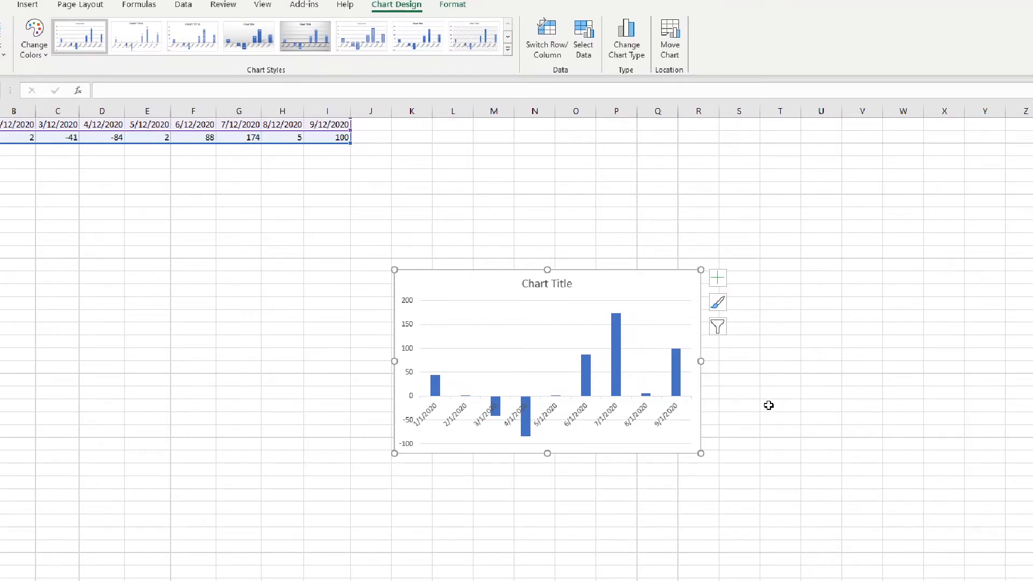
Apply the fourth chart style, with grey gradient background and data labels, and recolor the chart with the third colorful palette, starting with orange.
click(718, 303)
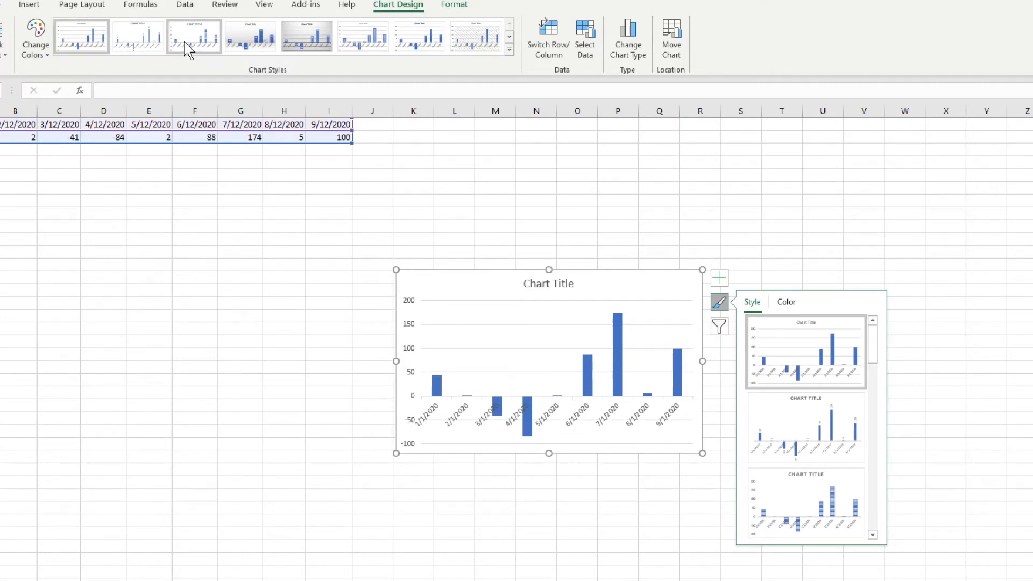
click(239, 47)
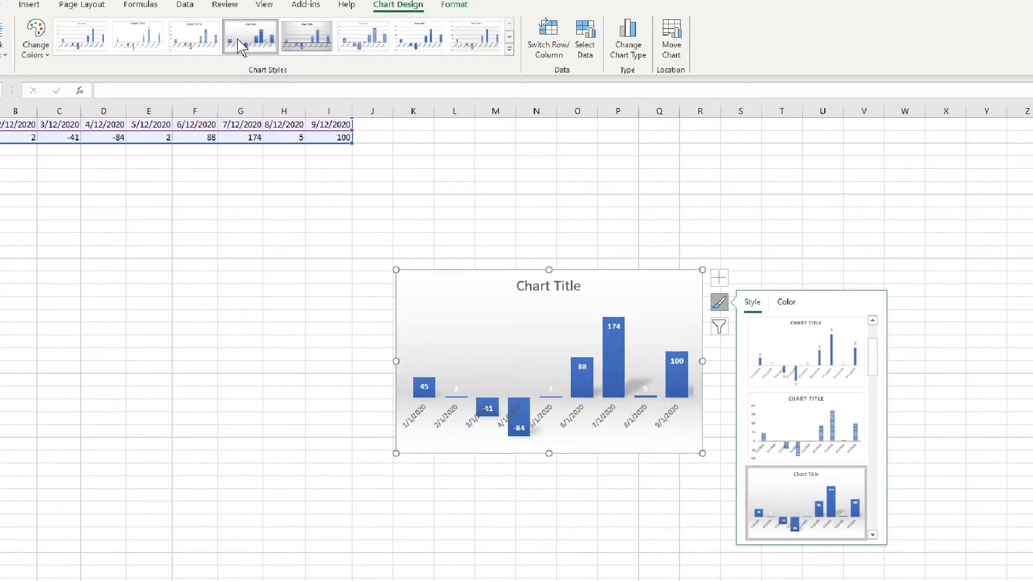
click(35, 51)
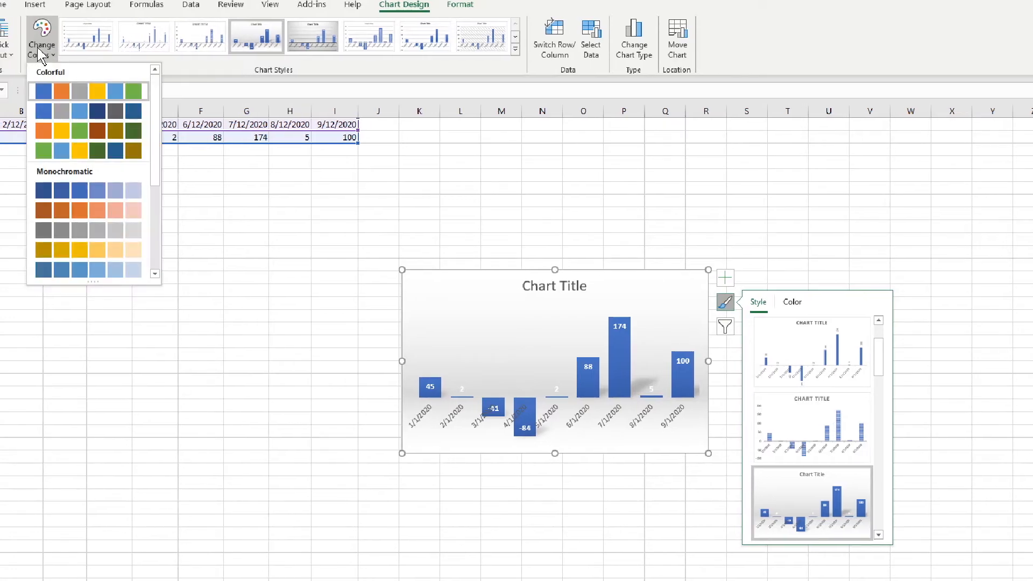
click(76, 131)
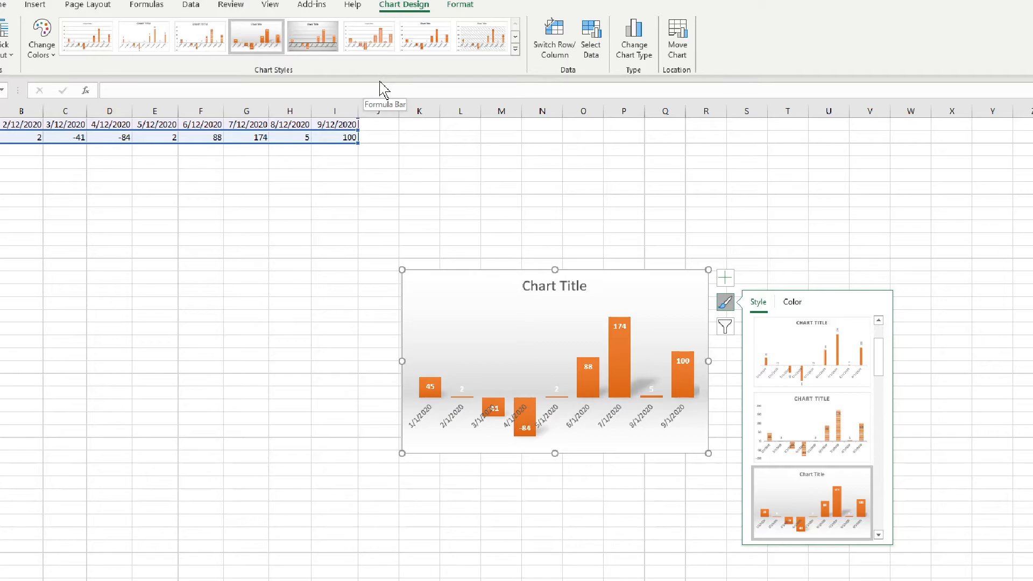
Replace the chart title text with "test titile".
click(550, 284)
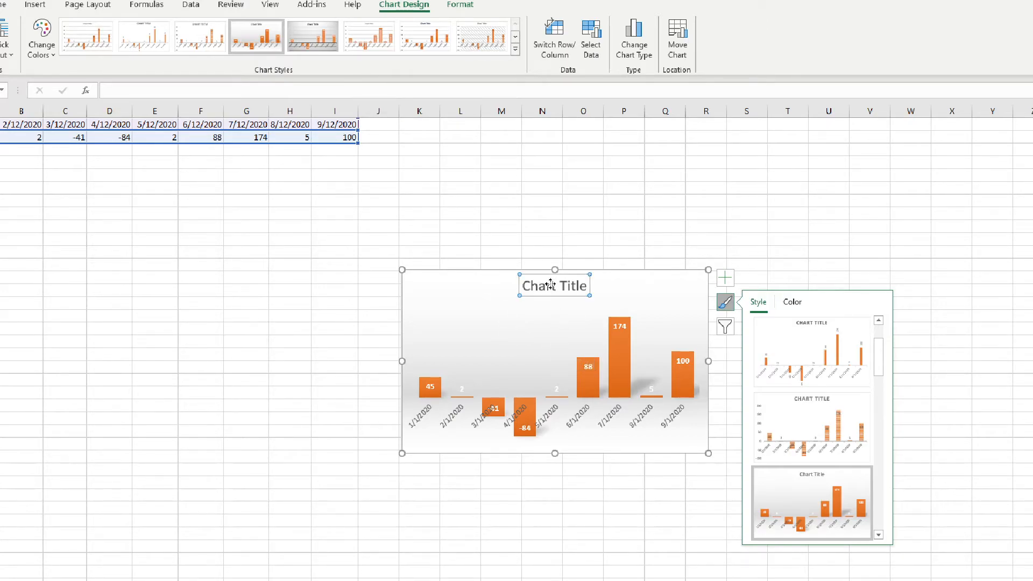
click(586, 285)
double_click(565, 287)
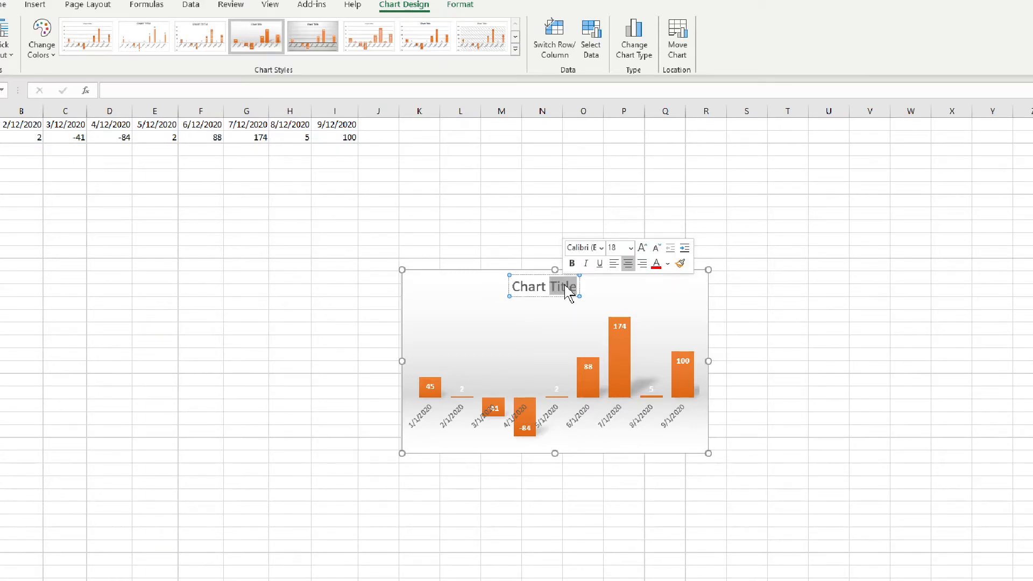
key(ctrl+a)
text(tes)
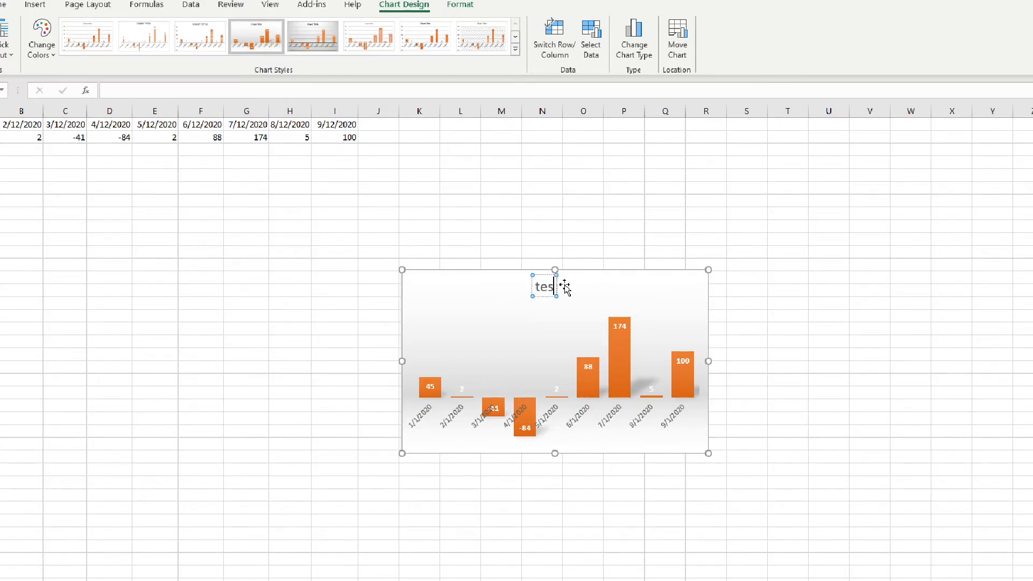
text(t titile)
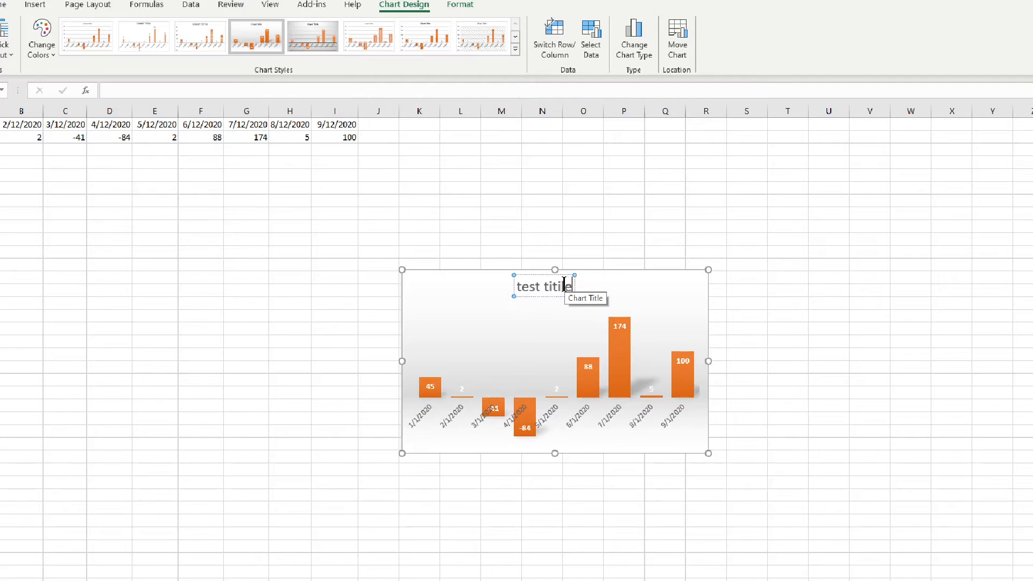
click(611, 286)
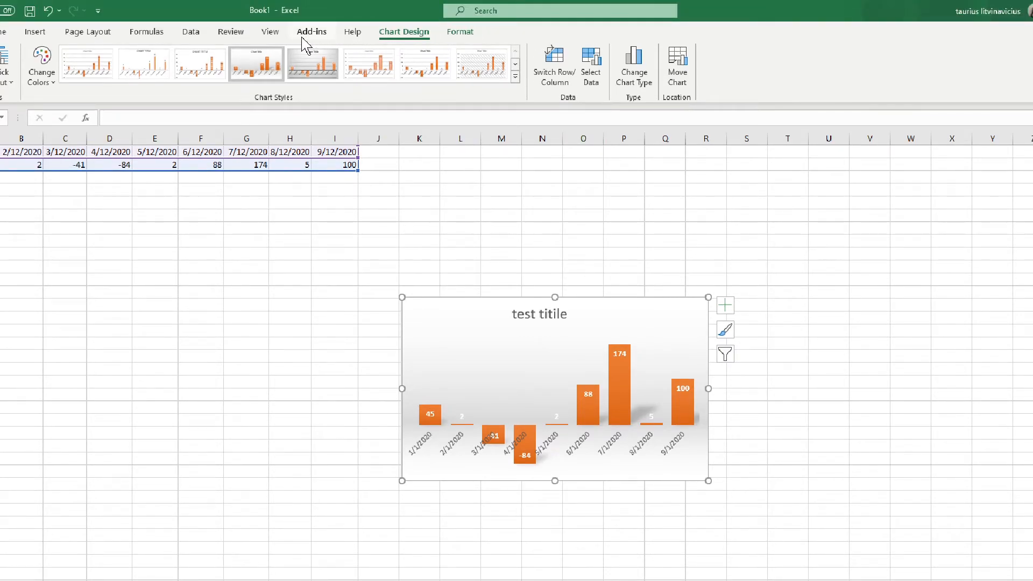
Stop recording the macro.
click(270, 32)
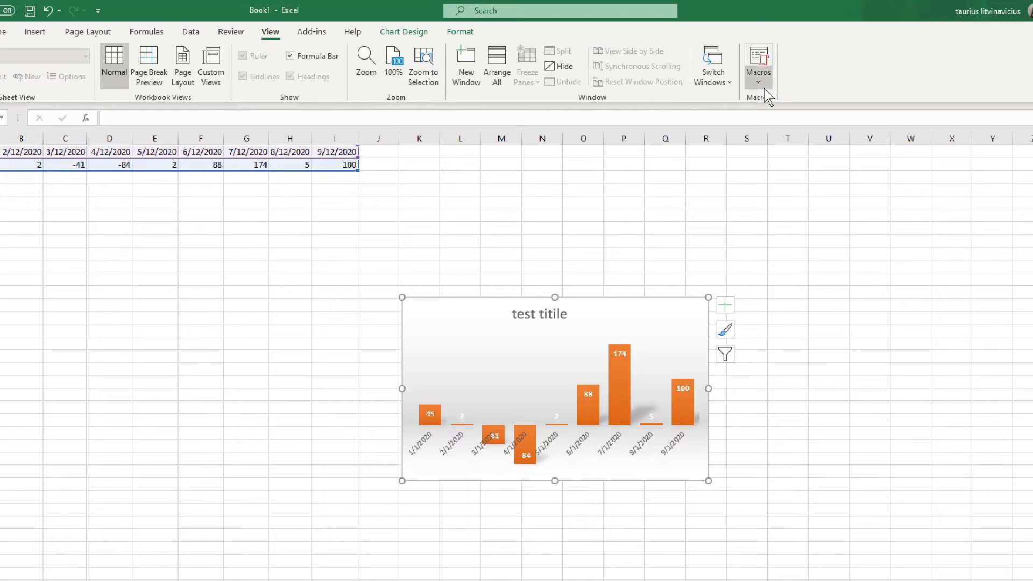
click(768, 85)
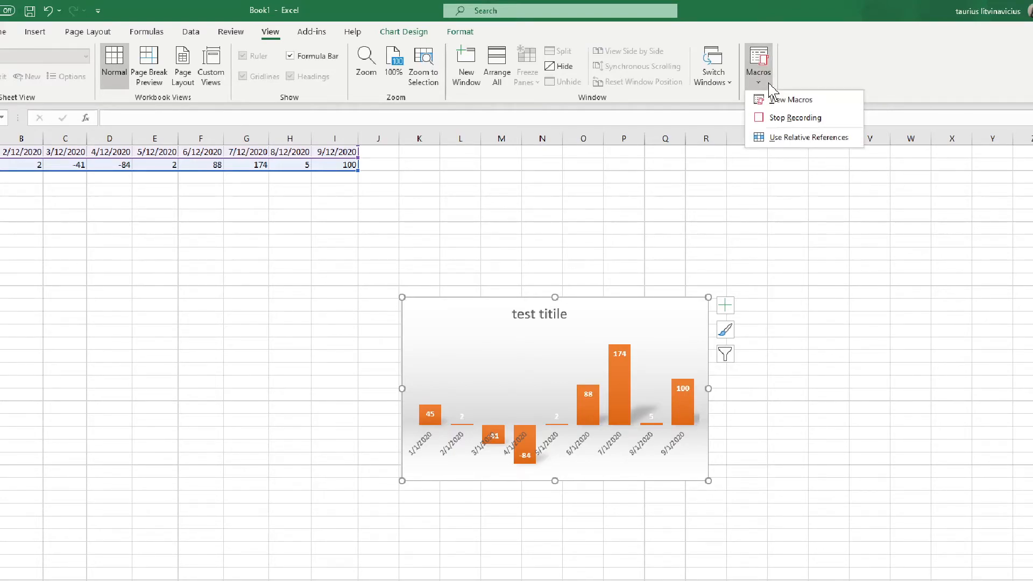
click(796, 118)
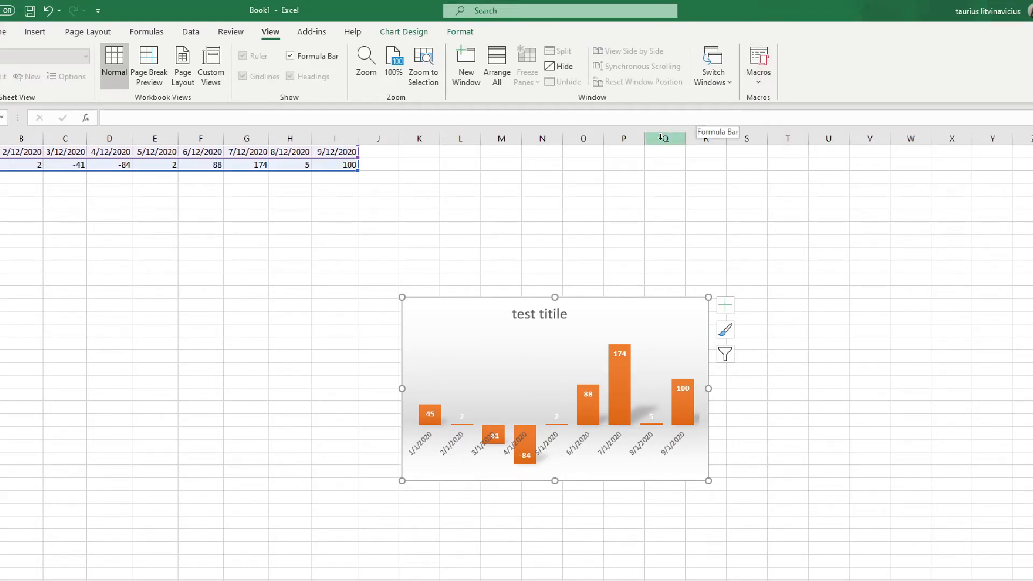
Delete the column chart from the sheet and select an empty cell.
click(770, 85)
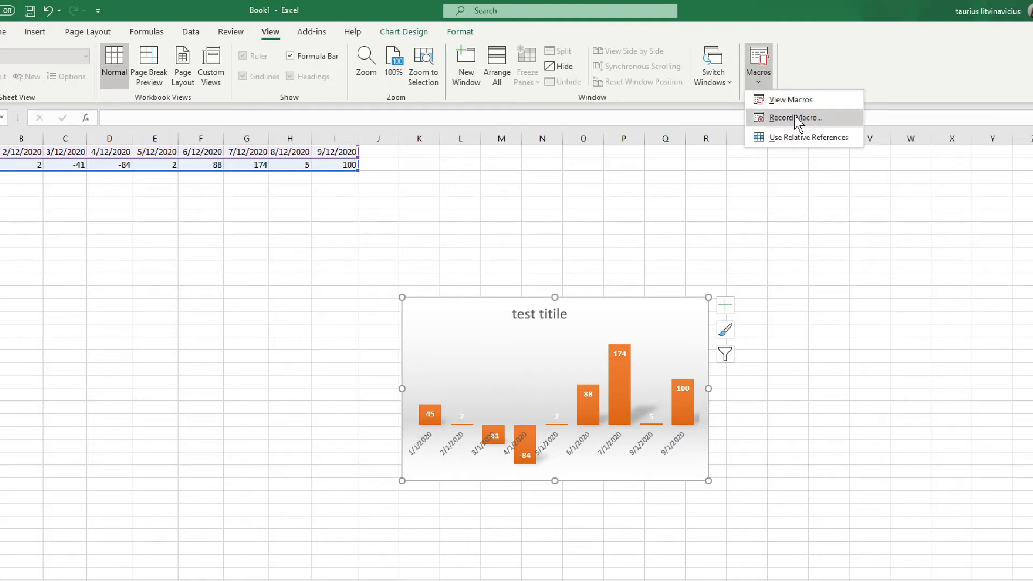
click(600, 312)
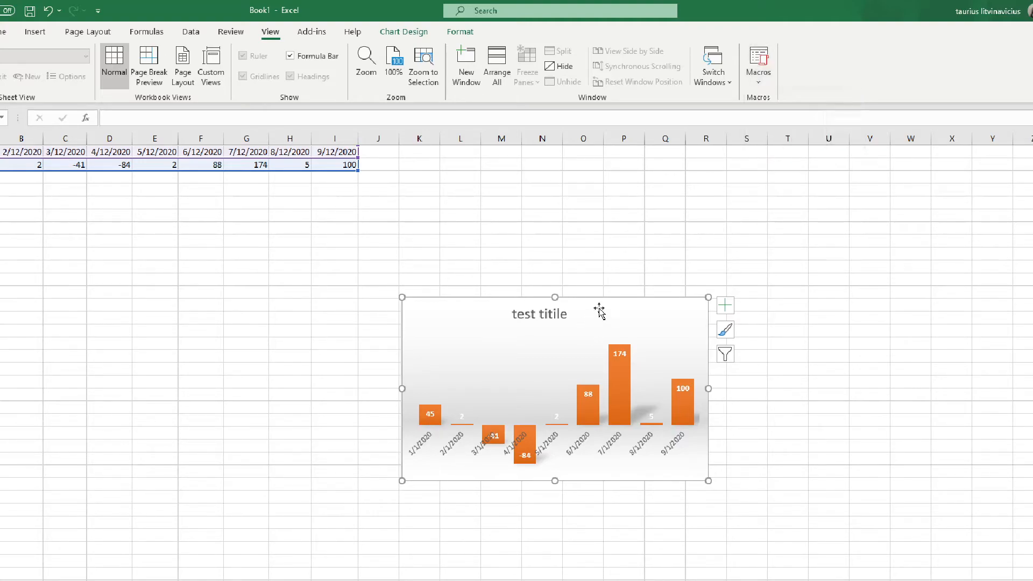
key(Delete)
click(495, 249)
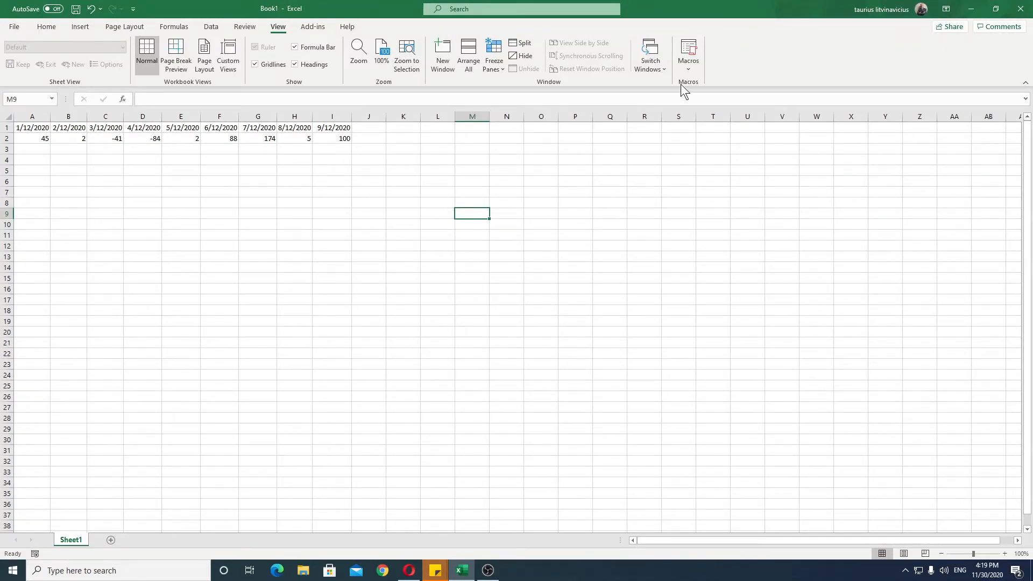
Run Macro5 to recreate the formatted chart and show the chart's list of elements.
click(687, 71)
click(705, 84)
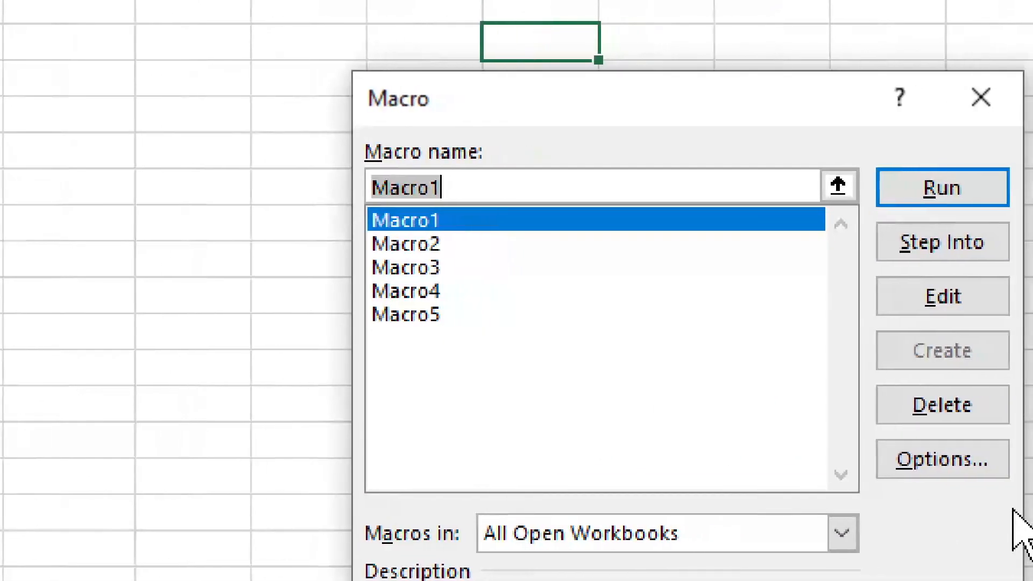
click(412, 318)
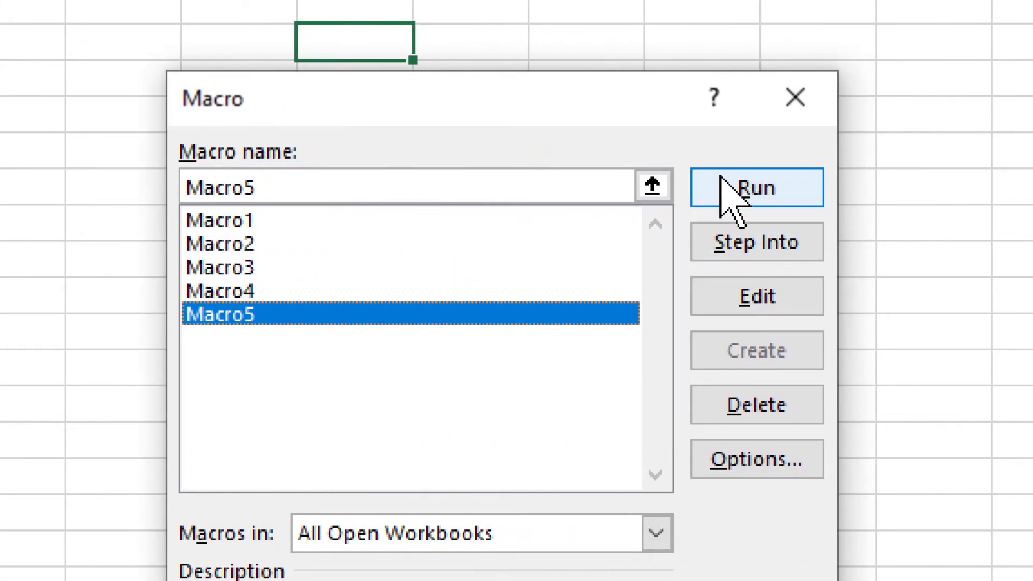
click(906, 185)
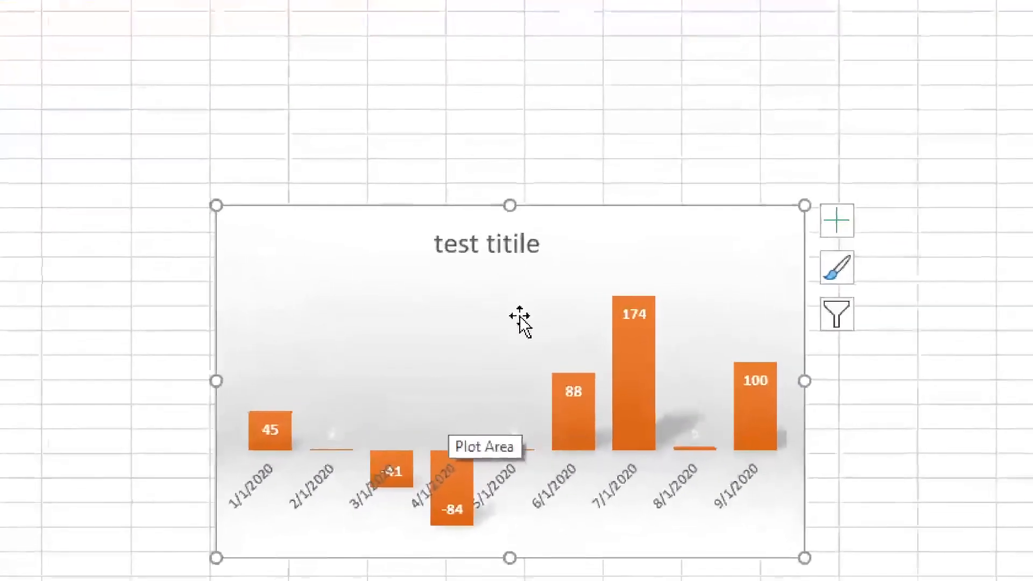
click(683, 254)
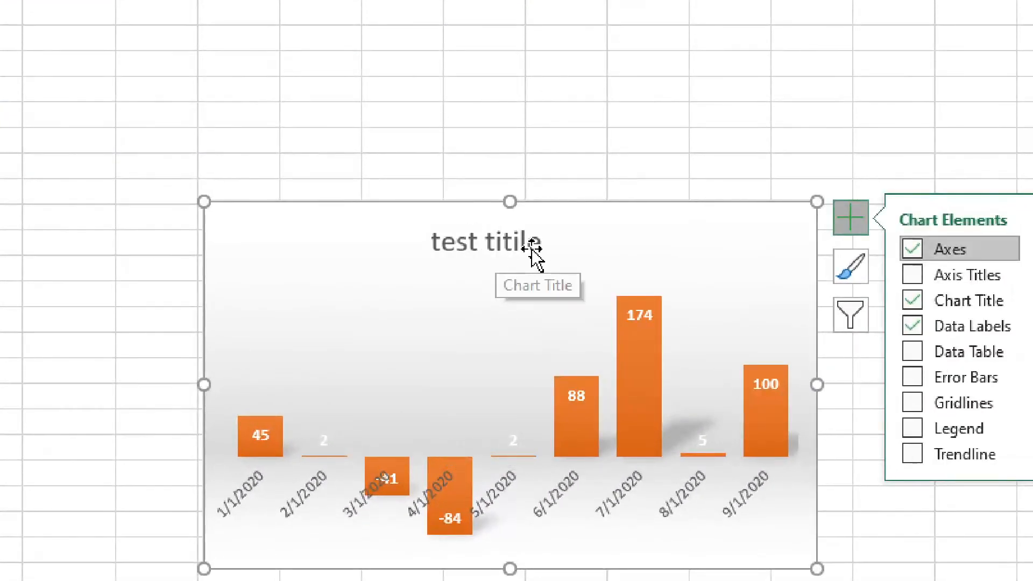